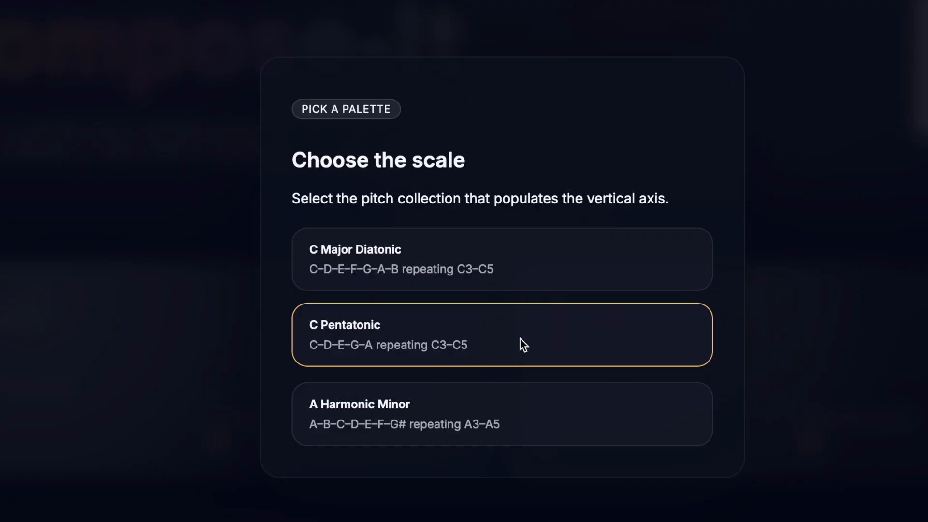
Choose the C Major Diatonic scale and look through the palette of note values
{"action": "left_click", "coordinate": [521, 271]}
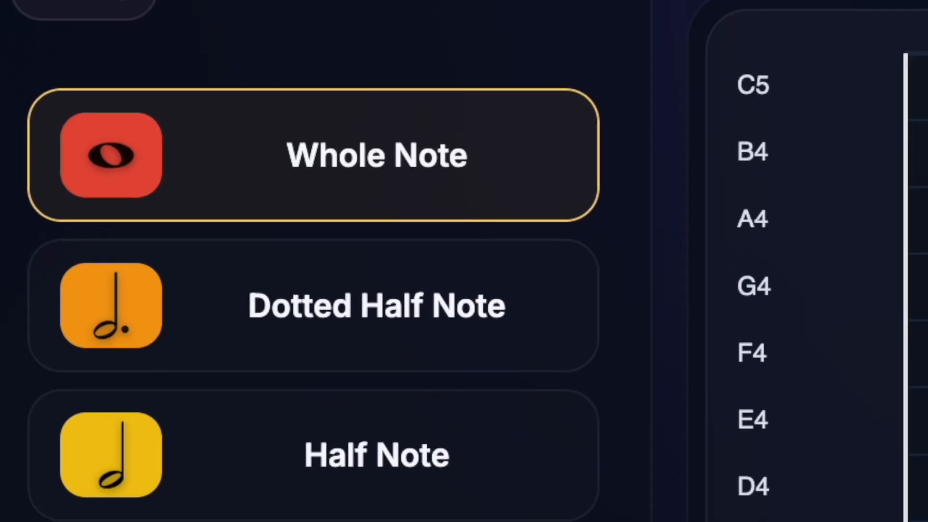
{"action": "scroll", "coordinate": [324, 309], "scroll_direction": "down", "scroll_amount": 2}
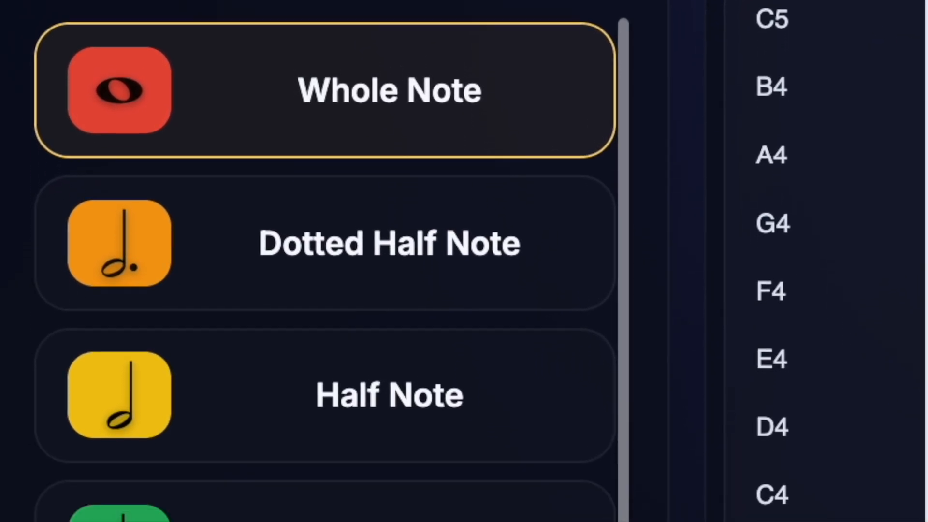
{"action": "scroll", "coordinate": [324, 290], "scroll_direction": "down", "scroll_amount": 2}
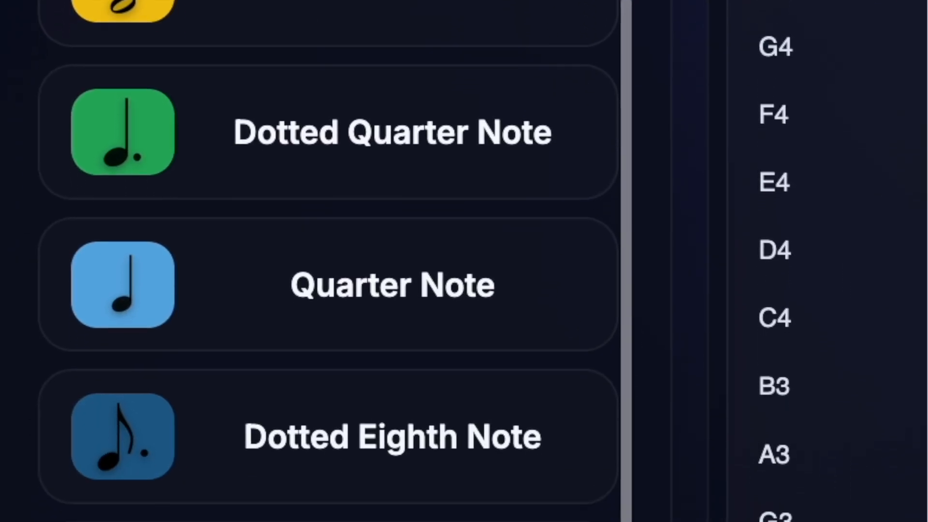
{"action": "scroll", "coordinate": [324, 290], "scroll_direction": "down", "scroll_amount": 4}
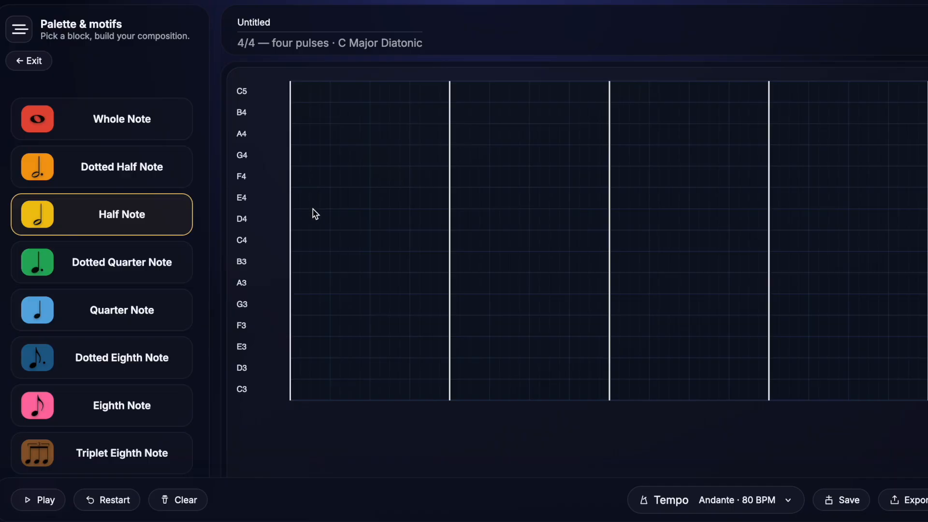
Place a whole note on C4 filling the first measure of the grid
{"action": "left_click", "coordinate": [332, 242]}
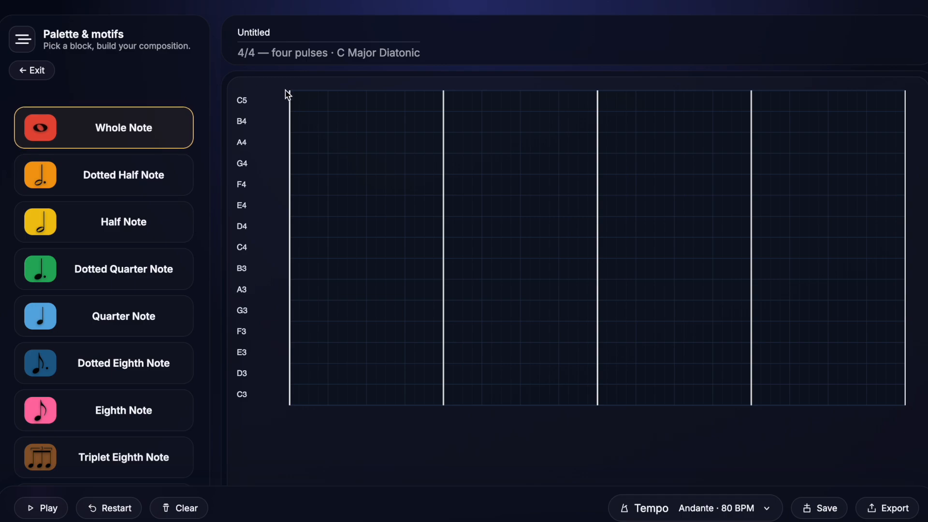
{"action": "left_click", "coordinate": [368, 250]}
{"action": "left_click", "coordinate": [369, 250]}
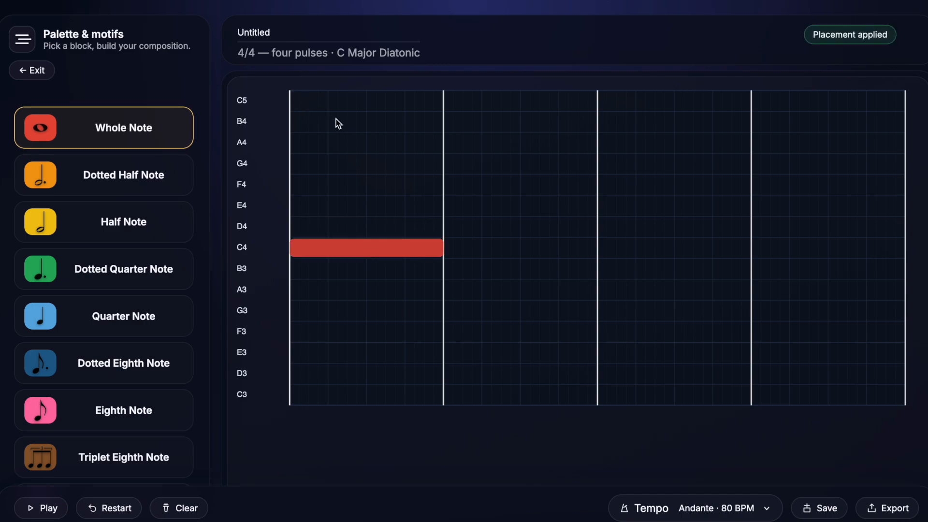
Add a quarter note on E4 followed by eighth notes on F4 and G4 in the second measure
{"action": "left_click", "coordinate": [99, 315]}
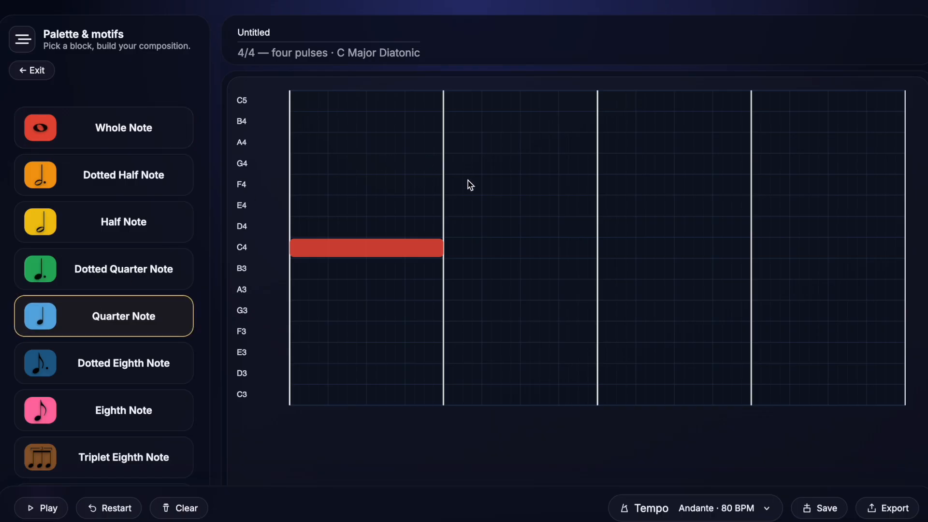
{"action": "left_click", "coordinate": [463, 211]}
{"action": "left_click", "coordinate": [73, 410]}
{"action": "left_click", "coordinate": [498, 184]}
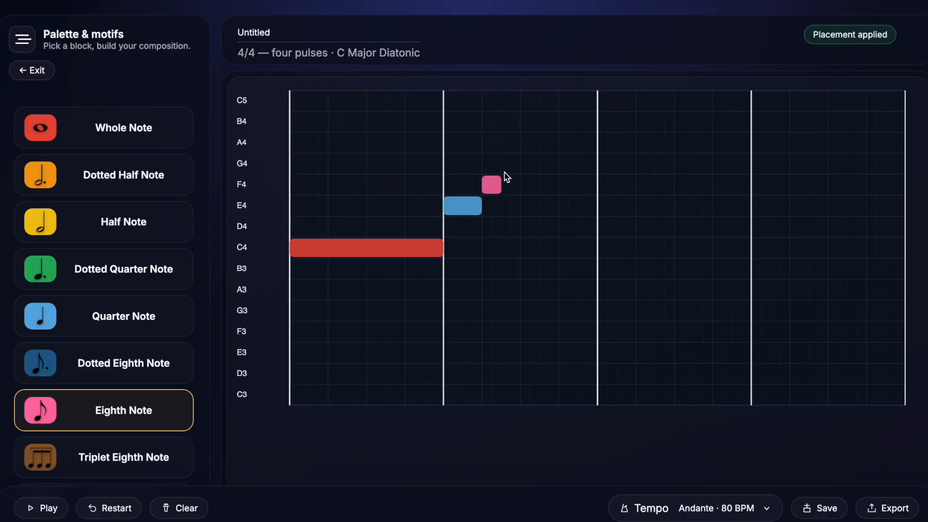
{"action": "left_click", "coordinate": [512, 165]}
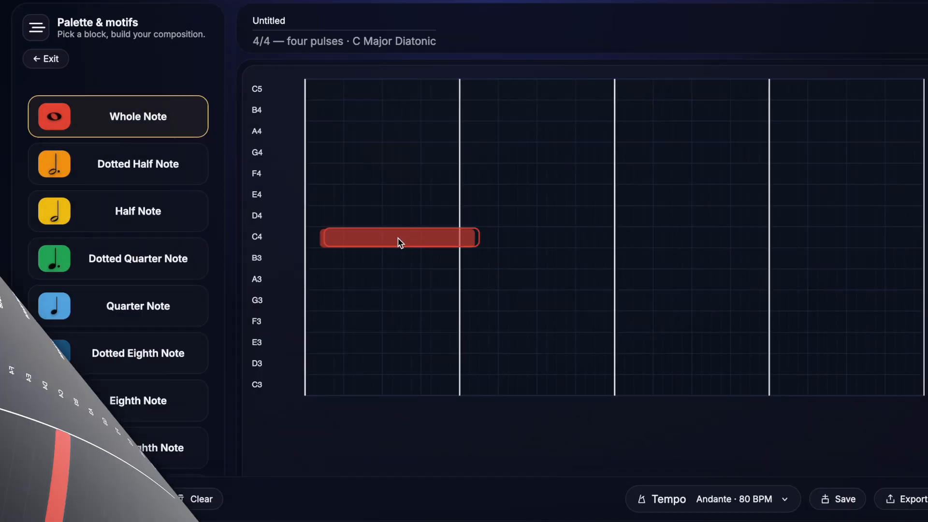
Place a whole note on C4 in the first measure and a half note on E4 at the start of the second
{"action": "left_click_drag", "start_coordinate": [400, 242], "coordinate": [385, 240]}
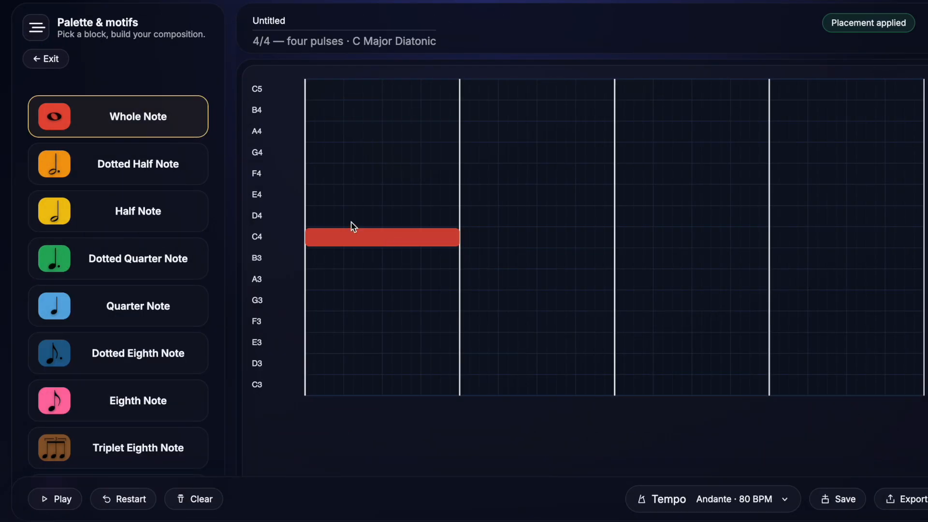
{"action": "left_click", "coordinate": [123, 217]}
{"action": "left_click_drag", "start_coordinate": [470, 198], "coordinate": [498, 195]}
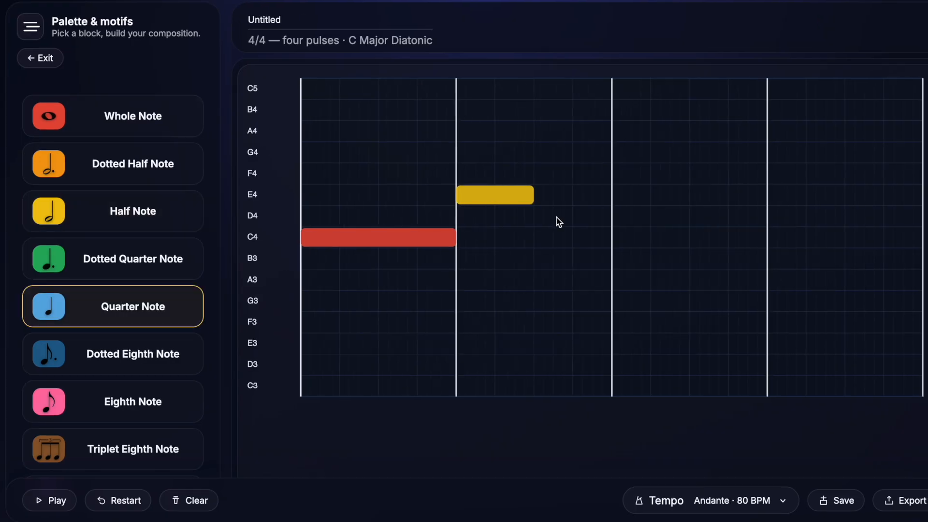
Add quarter notes on D4 and G4 in the second measure, and reposition the G4 note to the third beat
{"action": "left_click", "coordinate": [552, 218]}
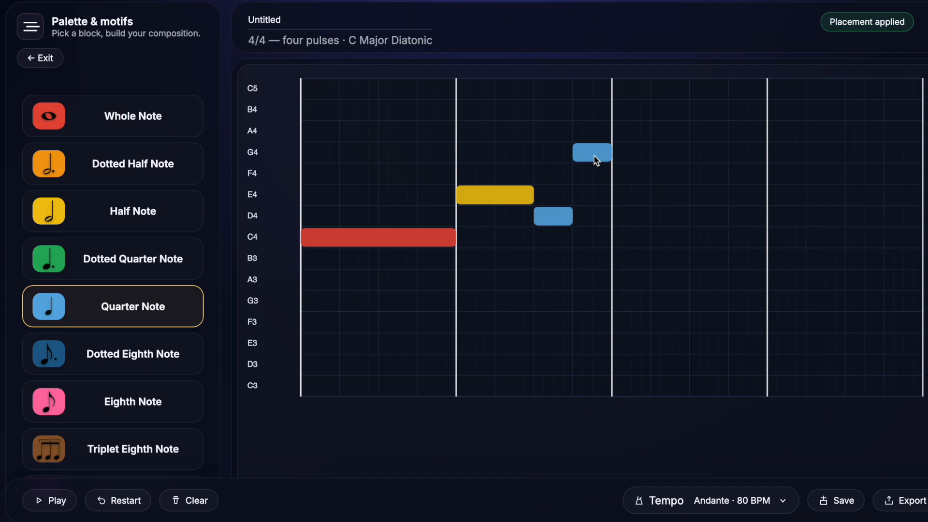
{"action": "left_click", "coordinate": [593, 155]}
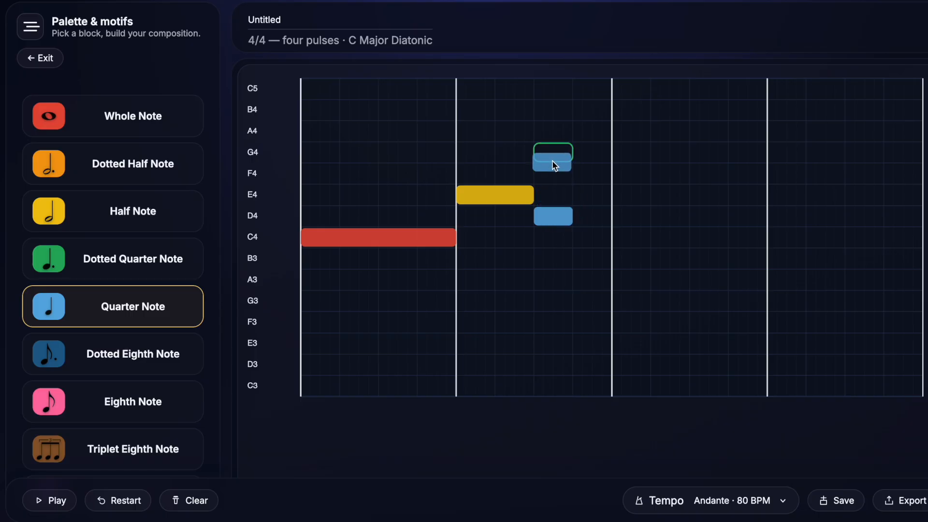
{"action": "left_click_drag", "start_coordinate": [554, 158], "coordinate": [554, 158]}
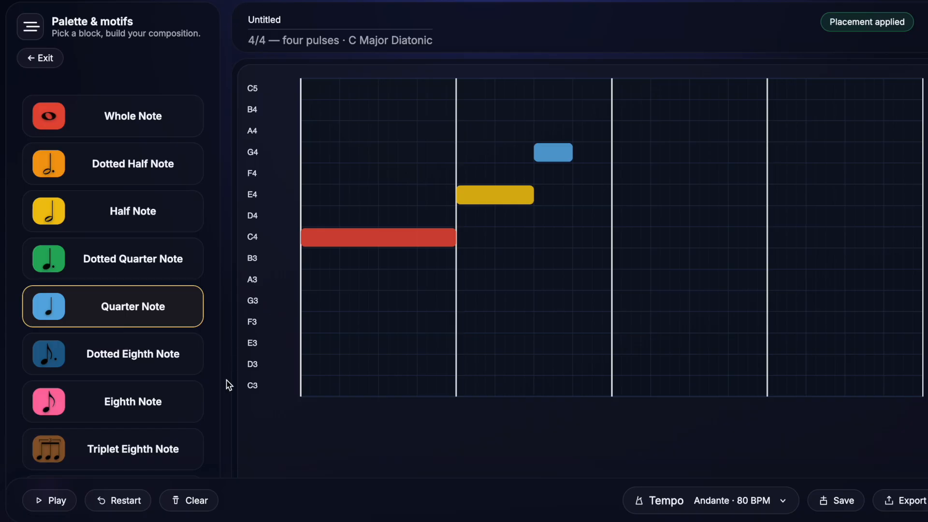
Clear all notes from the grid and accept the confirmation
{"action": "left_click", "coordinate": [194, 504]}
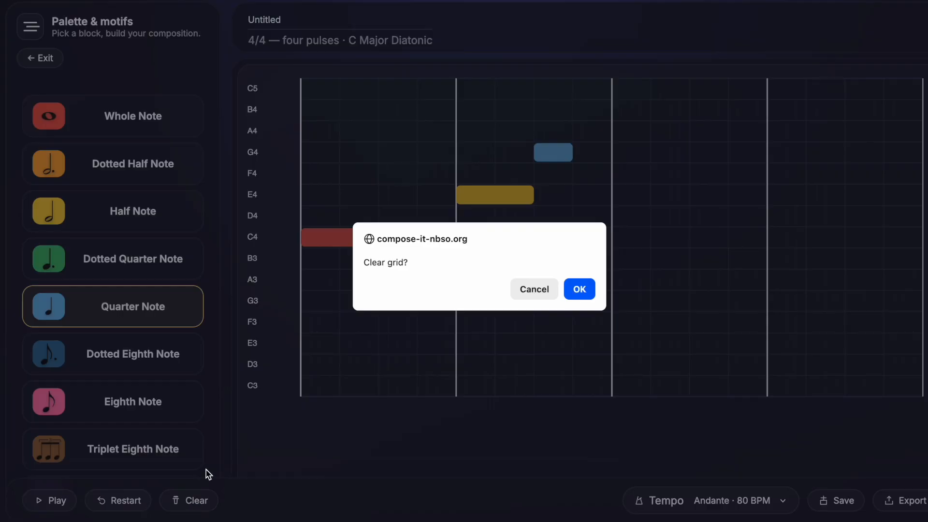
{"action": "left_click", "coordinate": [568, 289]}
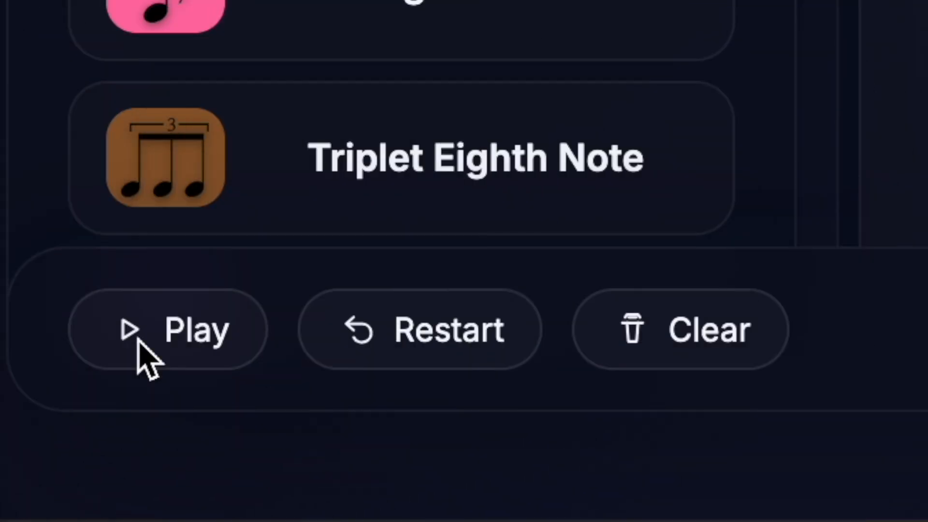
Play and restart the composition, and set the tempo to Allegro · 120 BPM
{"action": "left_click", "coordinate": [138, 338]}
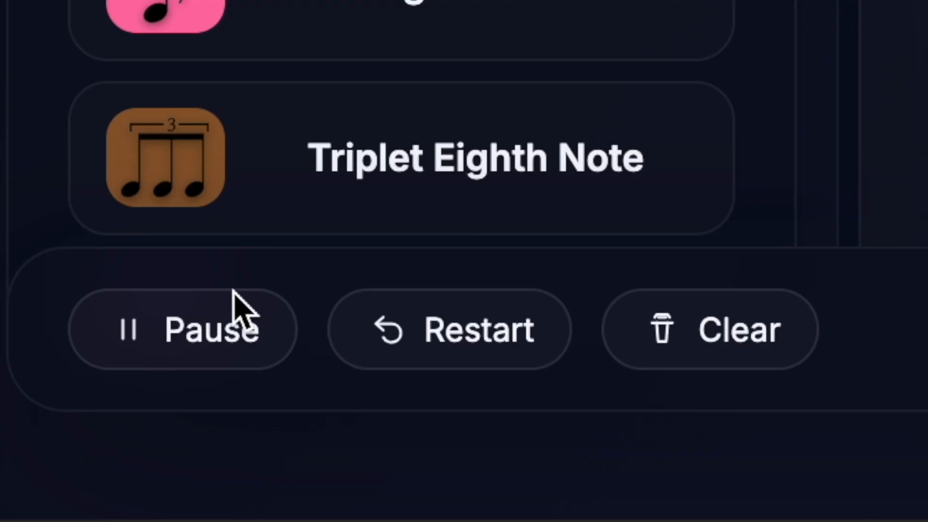
{"action": "left_click", "coordinate": [435, 354]}
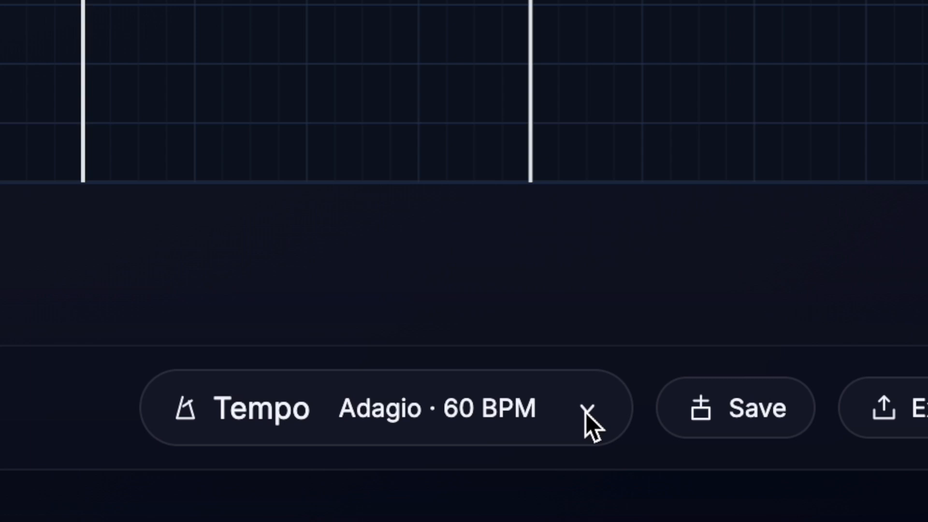
{"action": "left_click", "coordinate": [586, 412]}
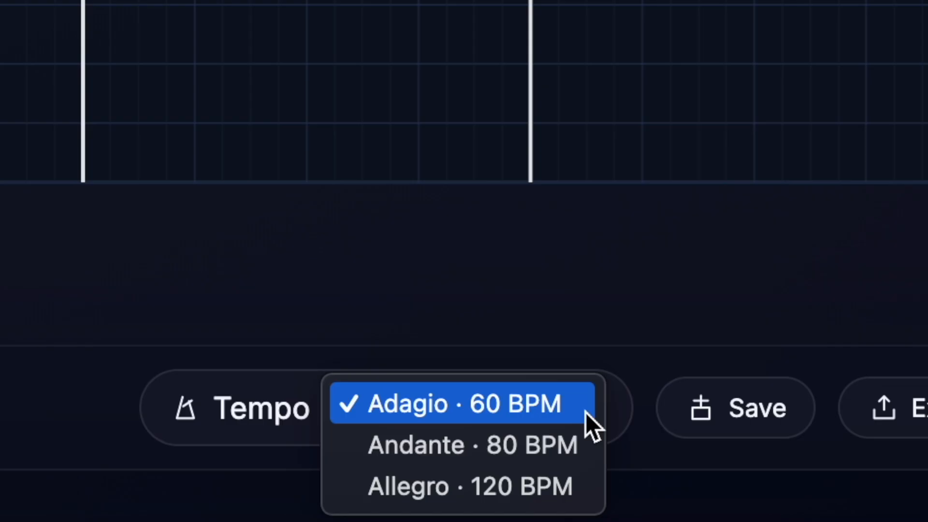
{"action": "left_click", "coordinate": [583, 483]}
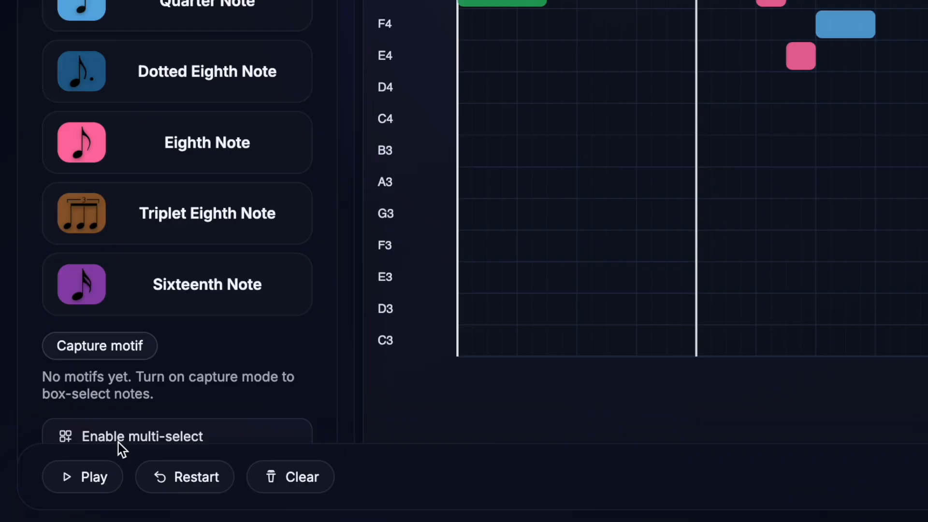
Enable multi-select, box-select a group of notes and move it to lower pitches on the grid
{"action": "left_click", "coordinate": [118, 442]}
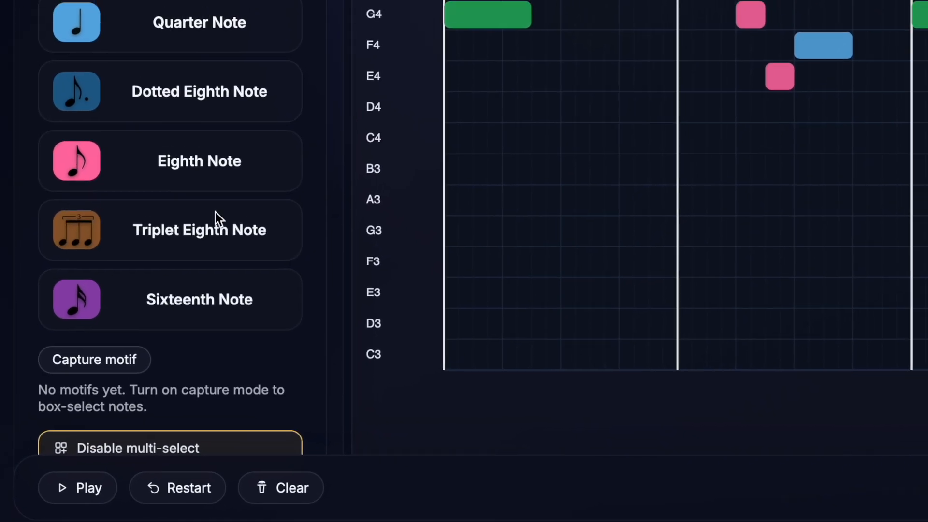
{"action": "left_click_drag", "start_coordinate": [513, 3], "coordinate": [581, 81]}
{"action": "left_click_drag", "start_coordinate": [486, 92], "coordinate": [461, 184]}
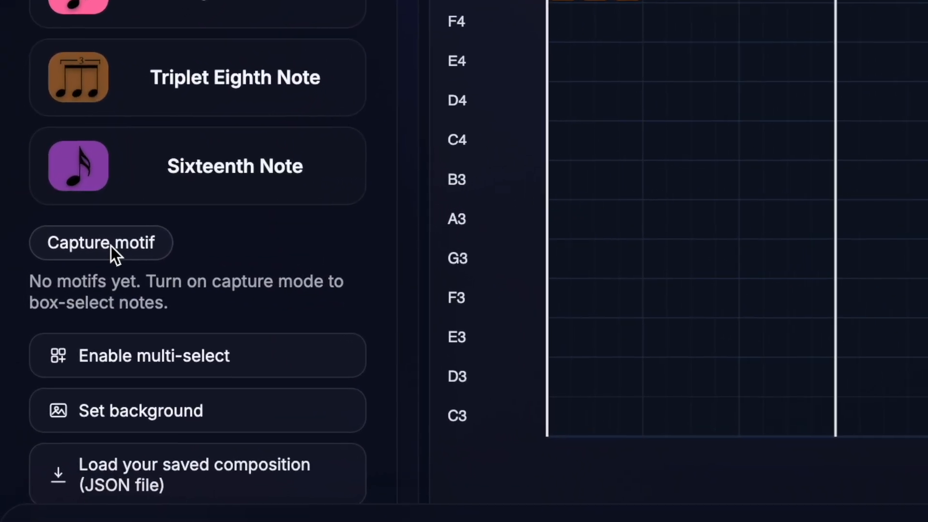
Capture the G4 triplets and A4 quarter note in the first measure as a motif named "Triplet and quarter note motif"
{"action": "left_click", "coordinate": [112, 243]}
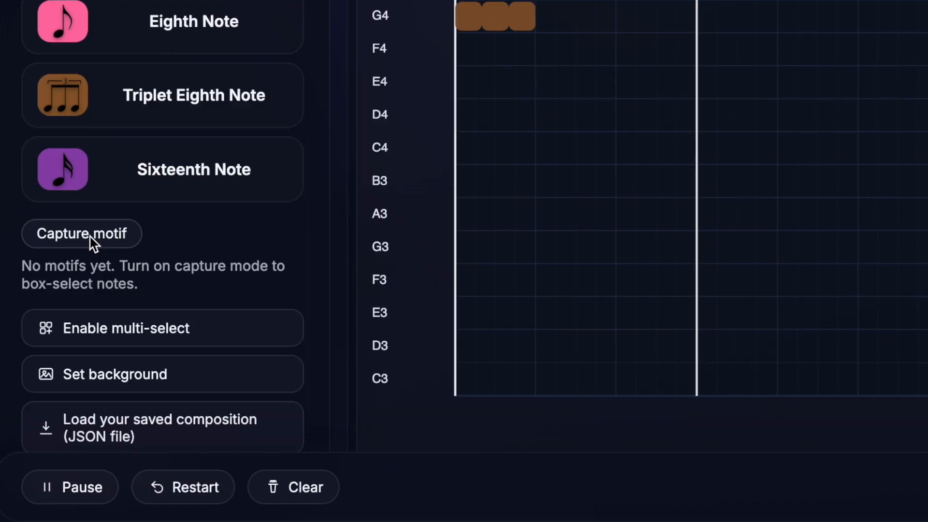
{"action": "left_click", "coordinate": [112, 246]}
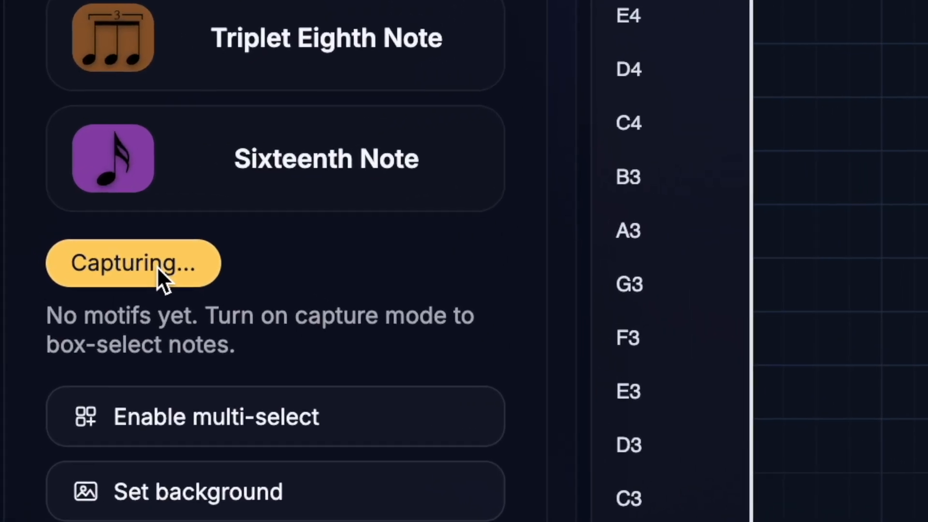
{"action": "left_click_drag", "start_coordinate": [460, 45], "coordinate": [554, 132]}
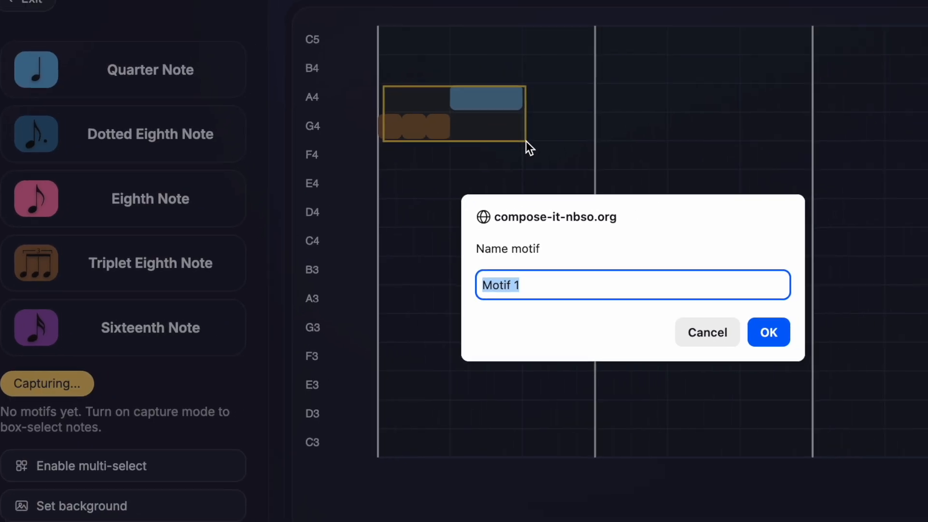
{"action": "type", "text": "Triplet and quarter note motif"}
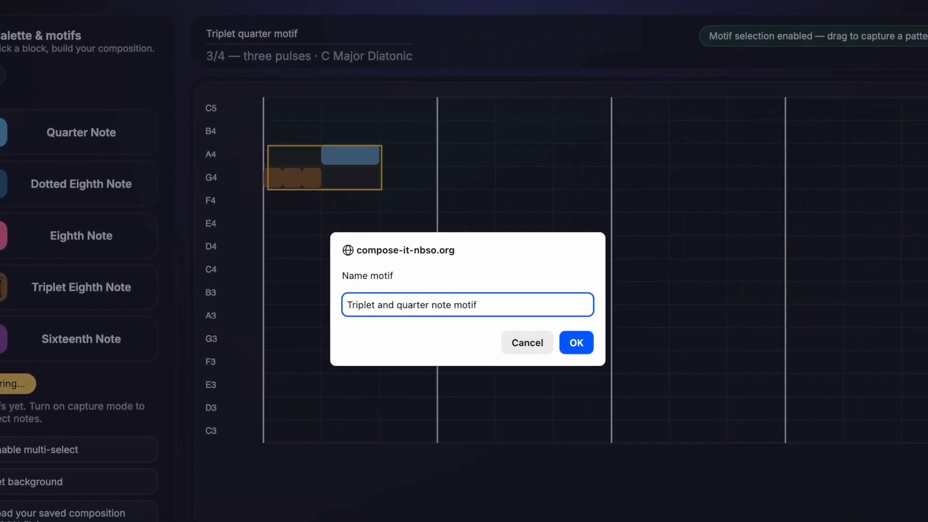
{"action": "left_click", "coordinate": [568, 342]}
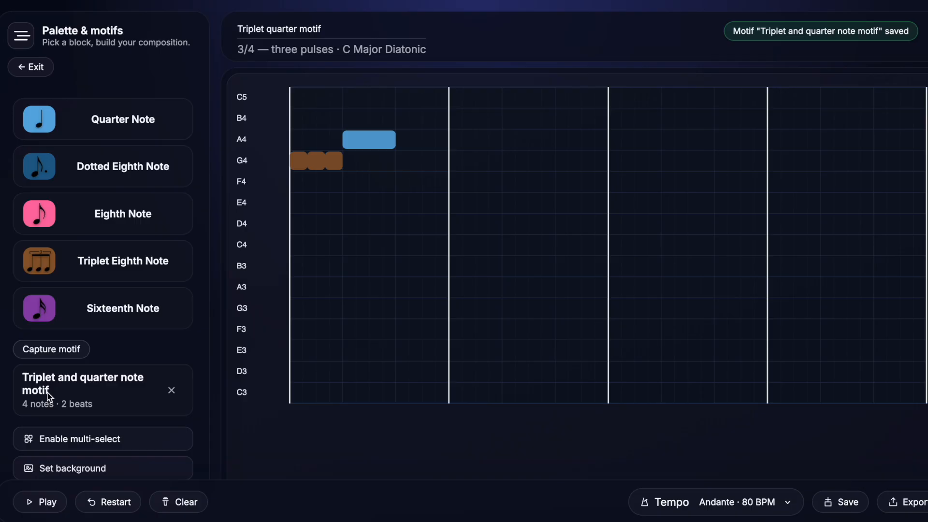
Place the captured motif in measures two, three and four starting on E4, C4 and G4, and move the last quarter note to C4
{"action": "left_click", "coordinate": [48, 396]}
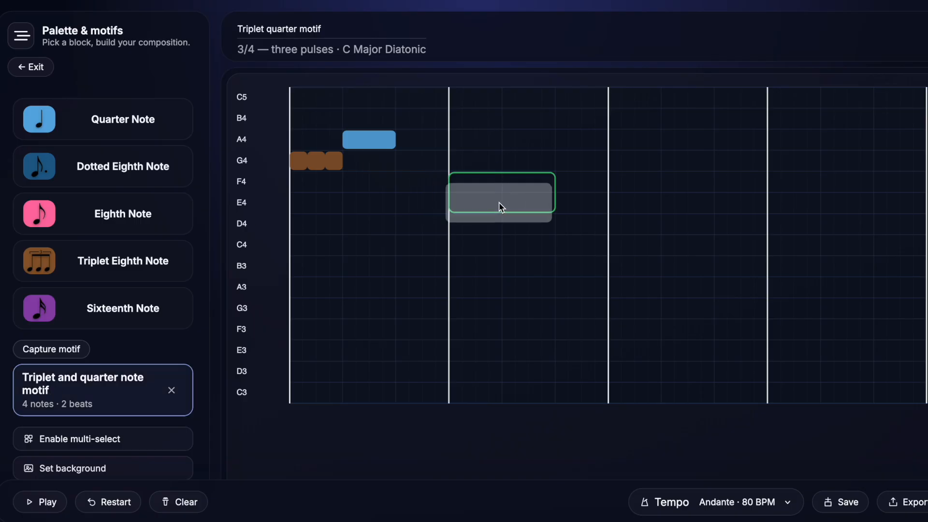
{"action": "left_click", "coordinate": [498, 207]}
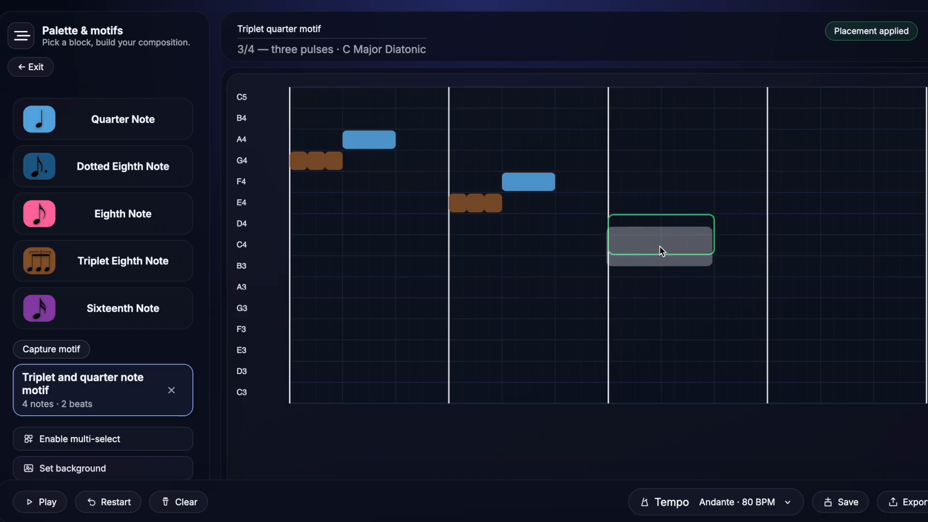
{"action": "left_click", "coordinate": [661, 249]}
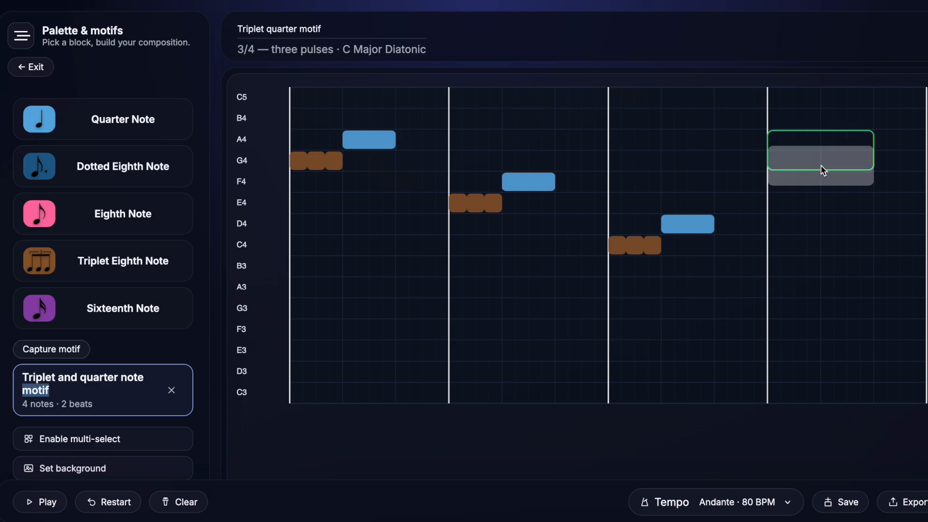
{"action": "left_click", "coordinate": [821, 166]}
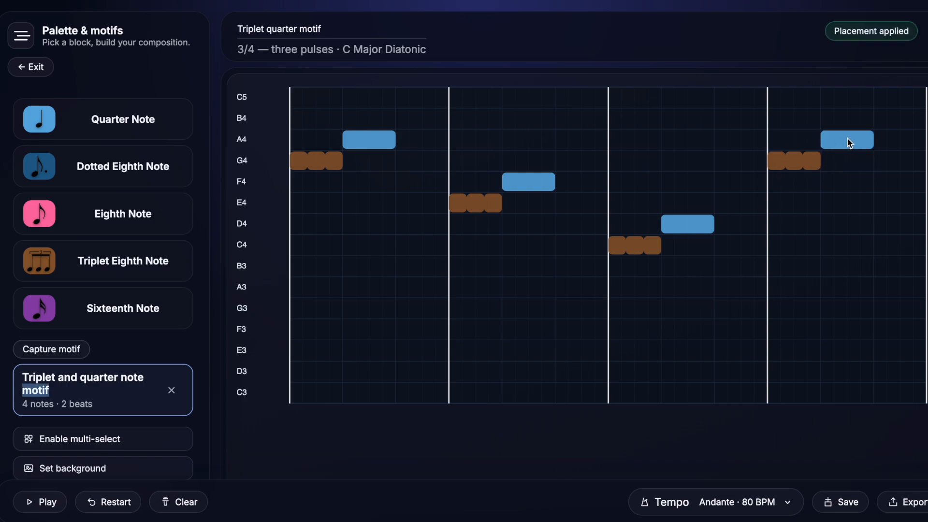
{"action": "left_click_drag", "start_coordinate": [846, 144], "coordinate": [846, 245]}
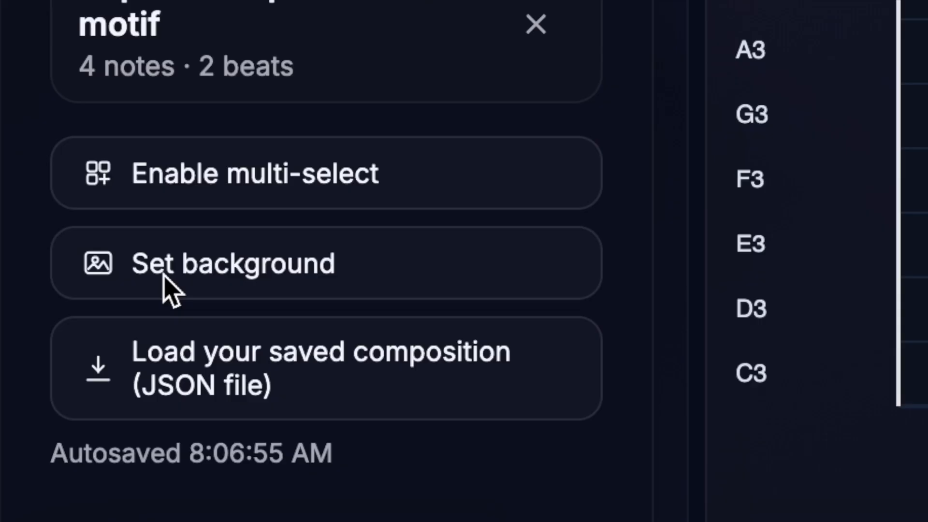
Open the background setting, and save the composition "Triplet quarter motif" as a download
{"action": "left_click", "coordinate": [171, 291]}
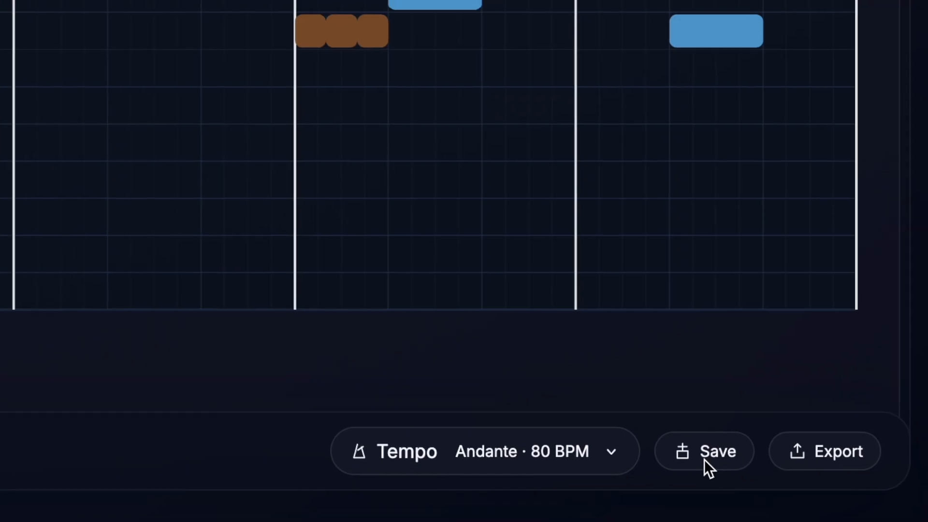
{"action": "left_click", "coordinate": [735, 473]}
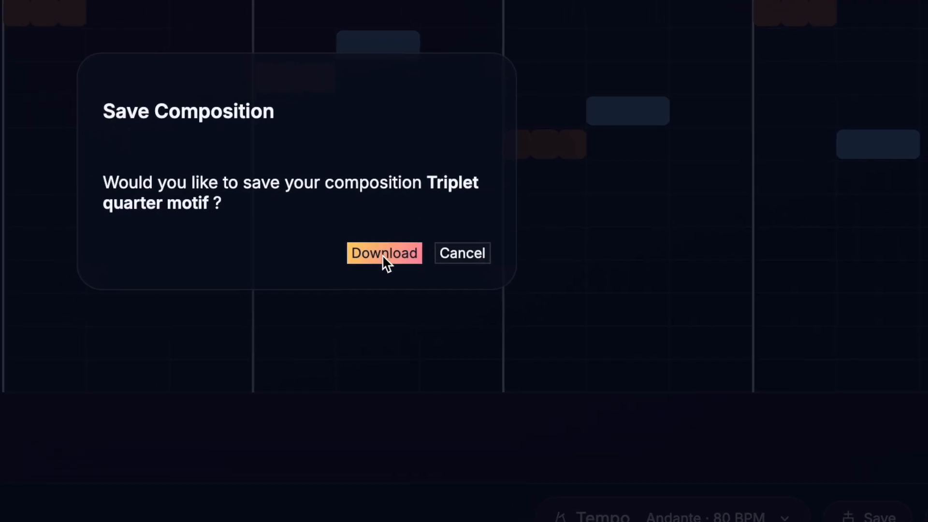
{"action": "left_click", "coordinate": [360, 248]}
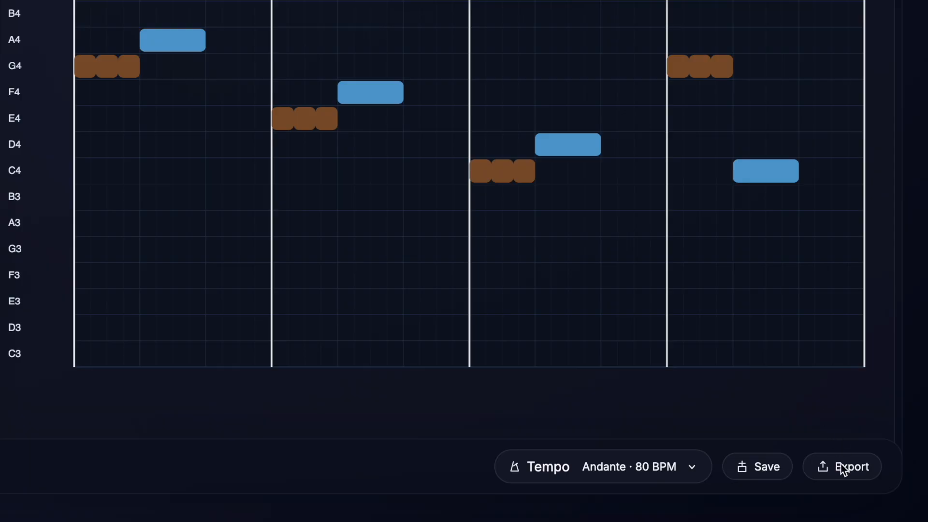
Open the export options for the composition
{"action": "left_click", "coordinate": [843, 468]}
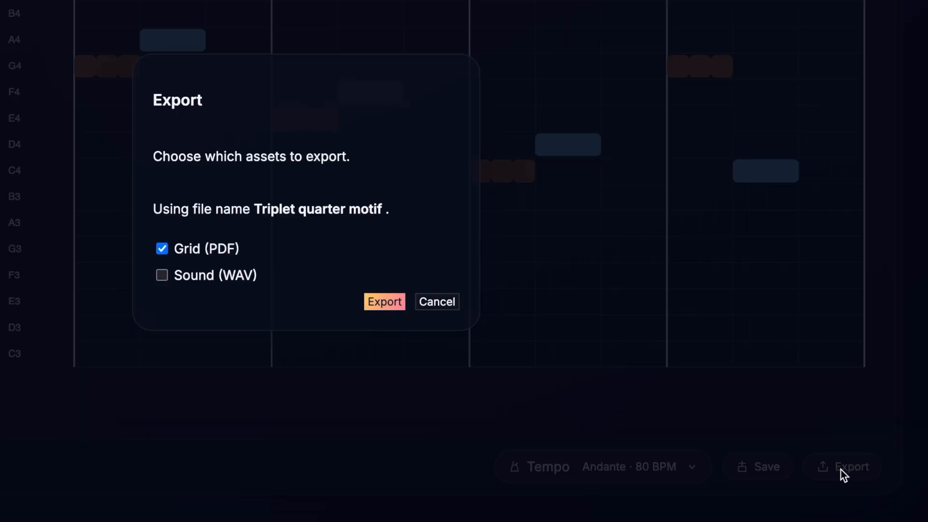